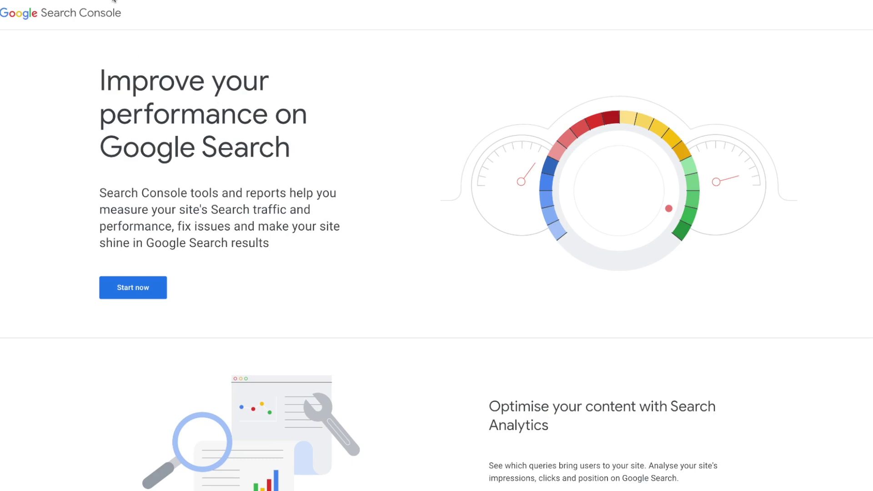
Step: Start Search Console setup and add 10mintutorials.com as a Domain property
left_click(132, 291)
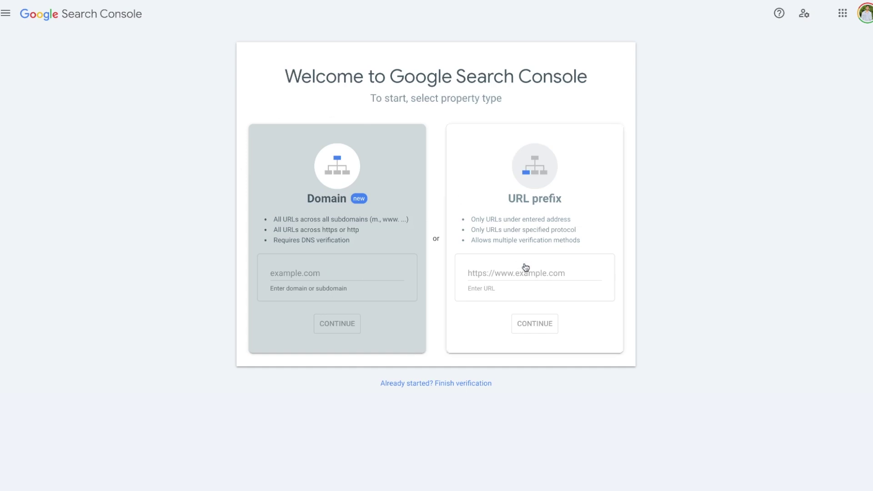
left_click(289, 271)
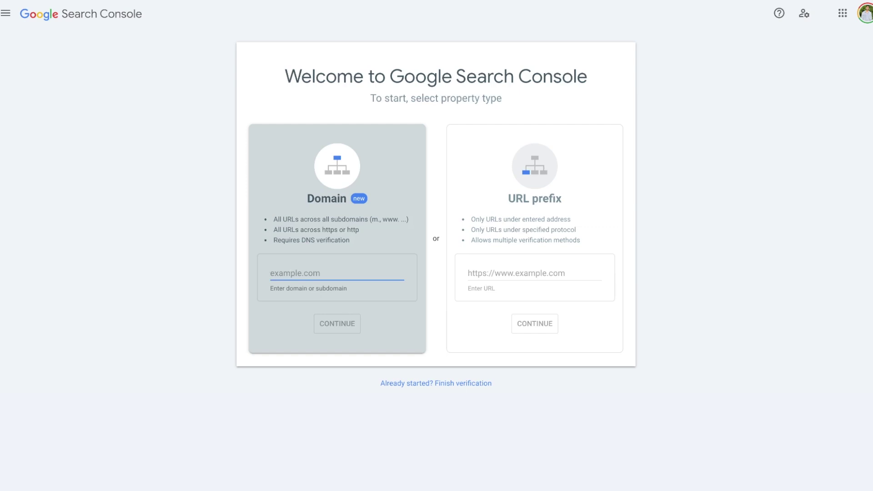
type("10mintutorials.com")
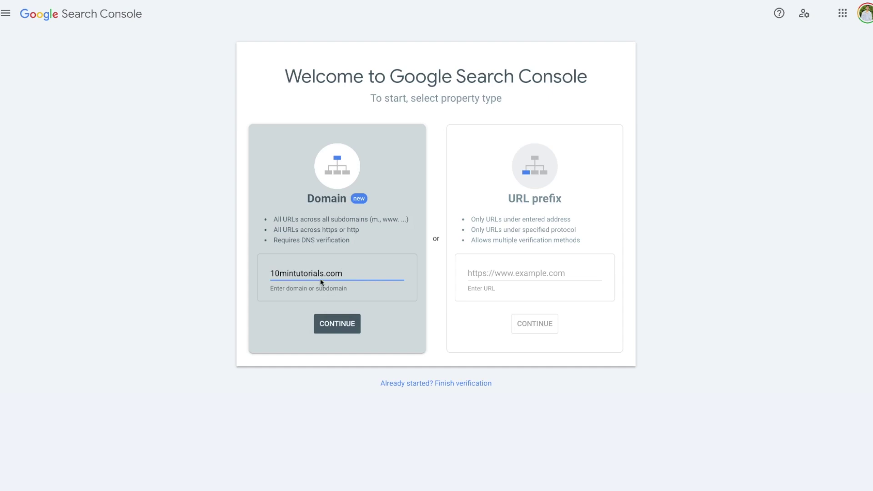
left_click(332, 325)
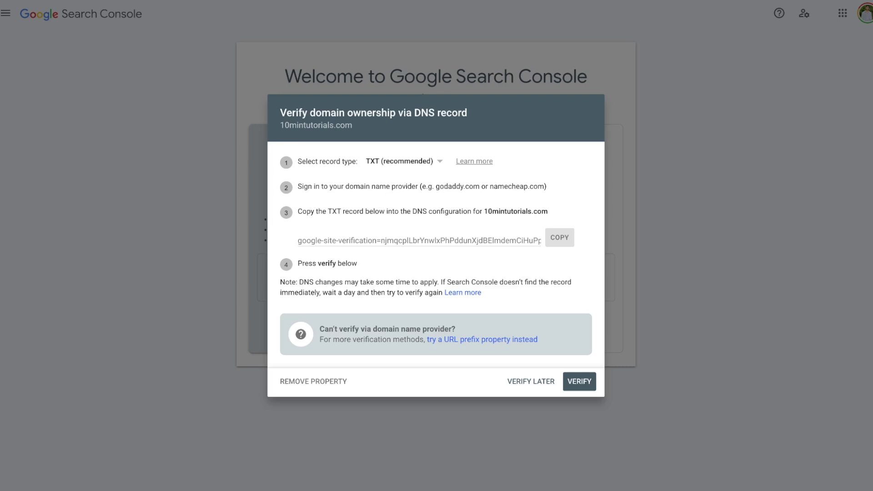
Step: Paste the copied site-verification code into a new TXT record in SiteGround's DNS Zone Editor, and verify domain ownership in Google Search Console
left_click(560, 238)
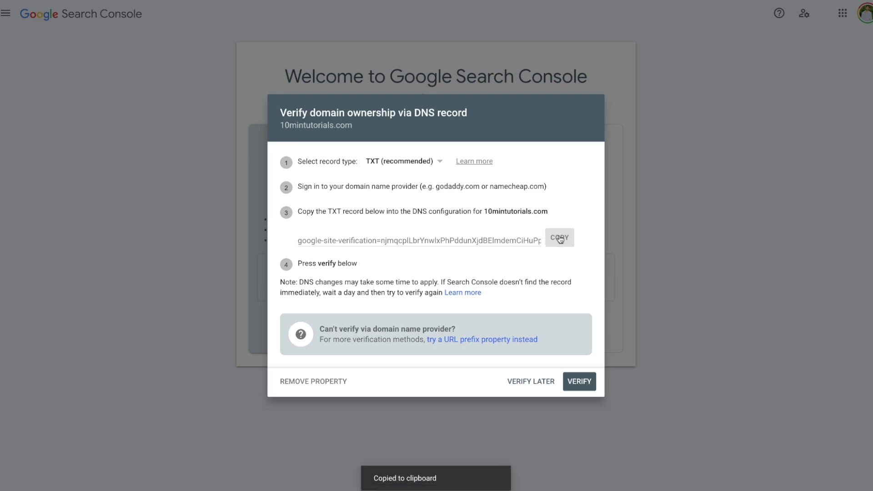
left_click(470, 0)
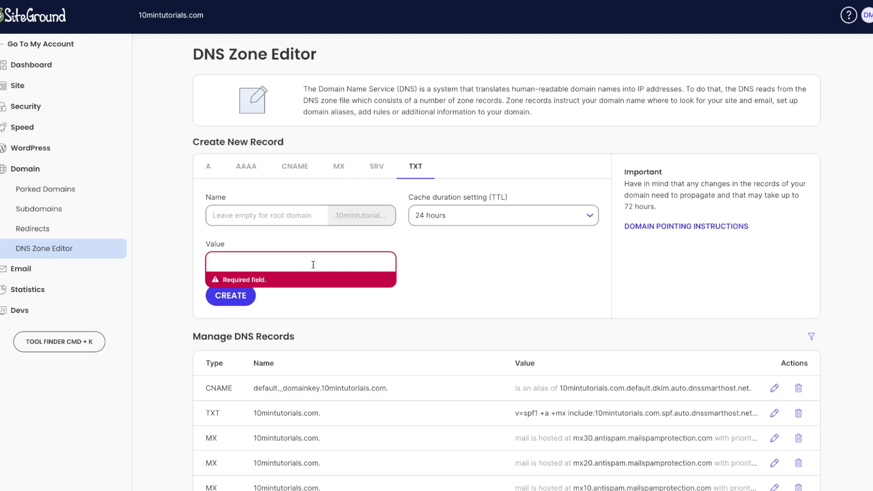
key("super+v")
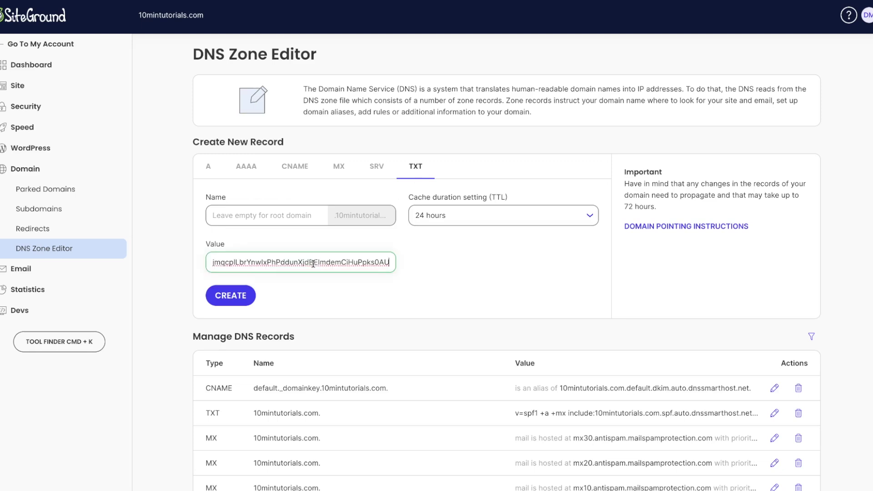
left_click(248, 300)
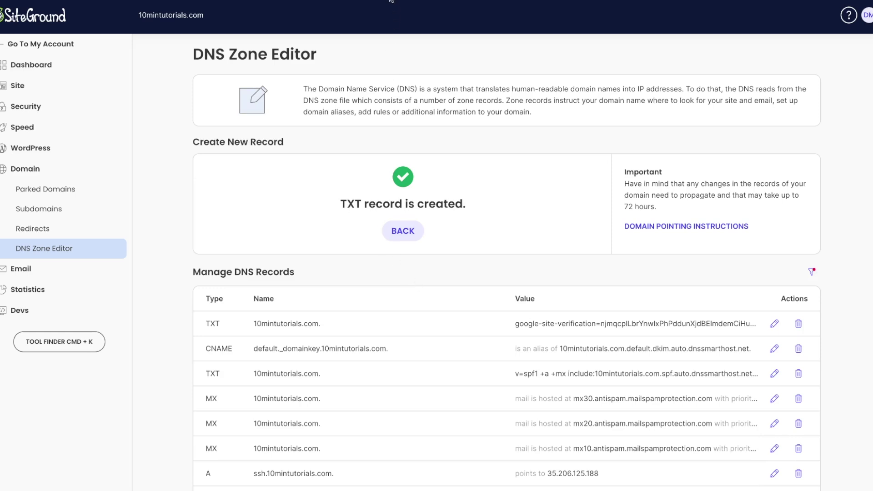
key("ctrl+Tab")
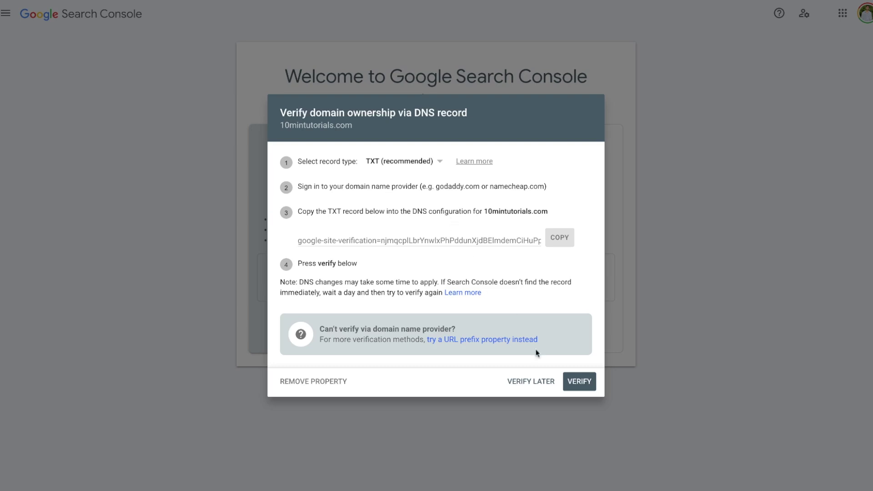
left_click(579, 382)
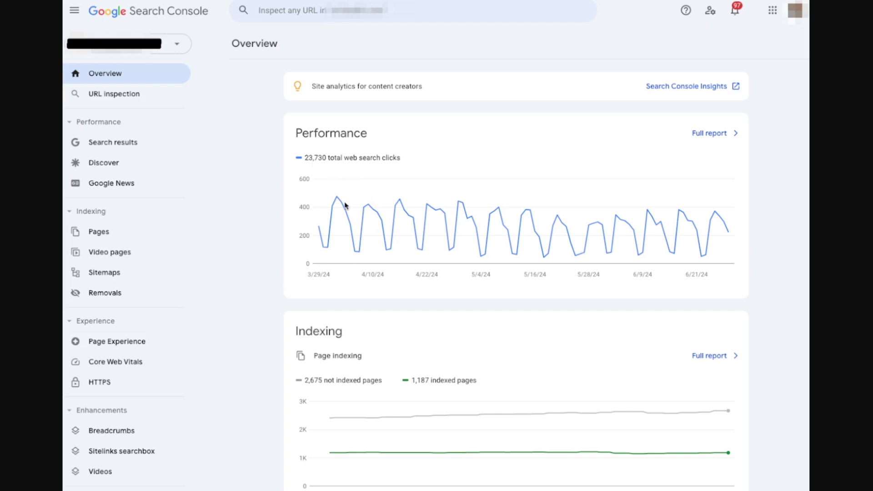
Step: Review the property's Overview, covering the Performance, Indexing and Experience summaries
scroll(376, 268, "down", 3)
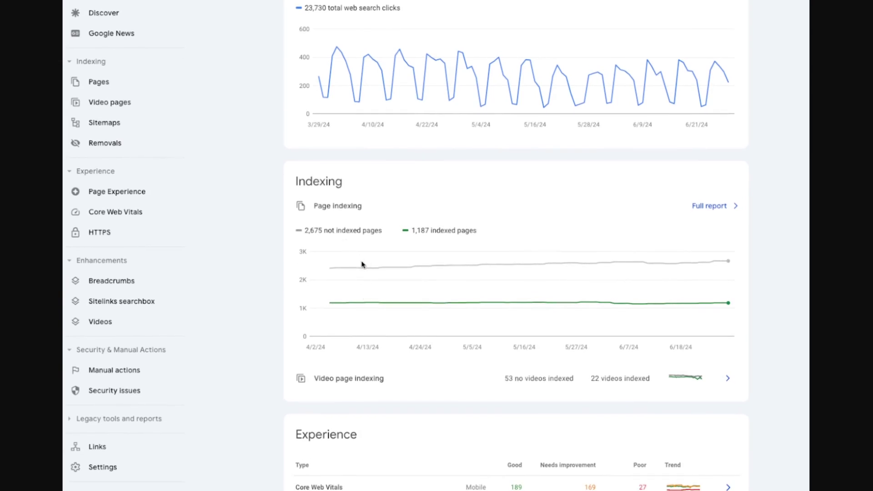
scroll(370, 331, "down", 4)
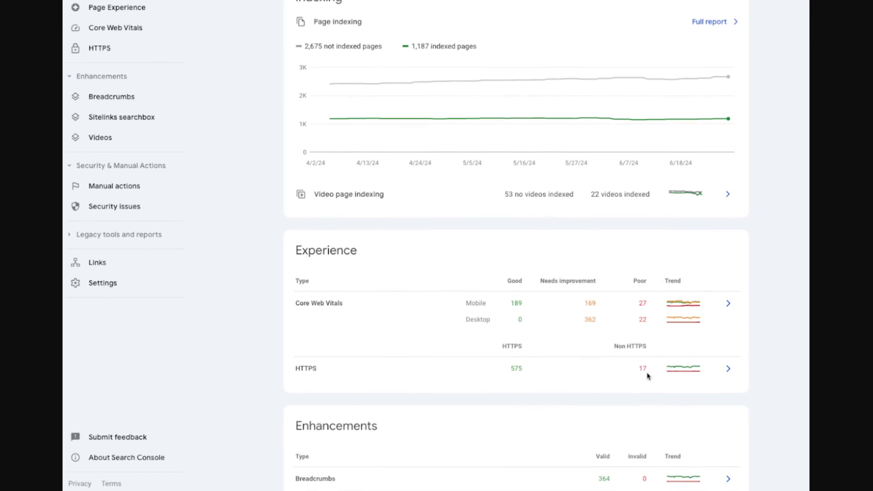
scroll(564, 212, "up", 3)
scroll(564, 214, "up", 5)
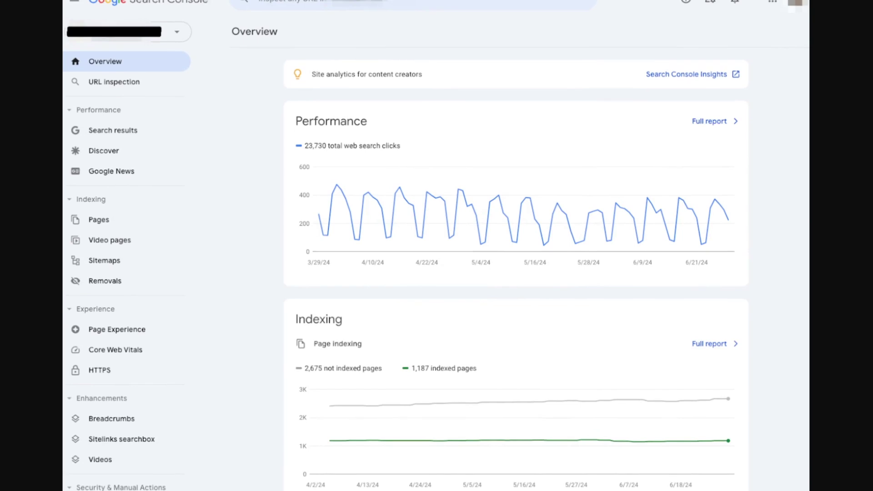
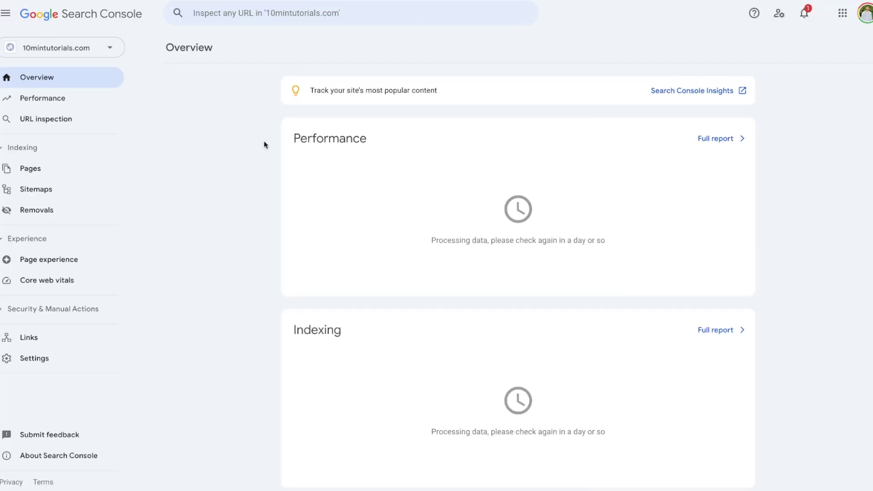
Step: Open the Performance report and examine the clicks and impressions chart and the top queries table
left_click(60, 108)
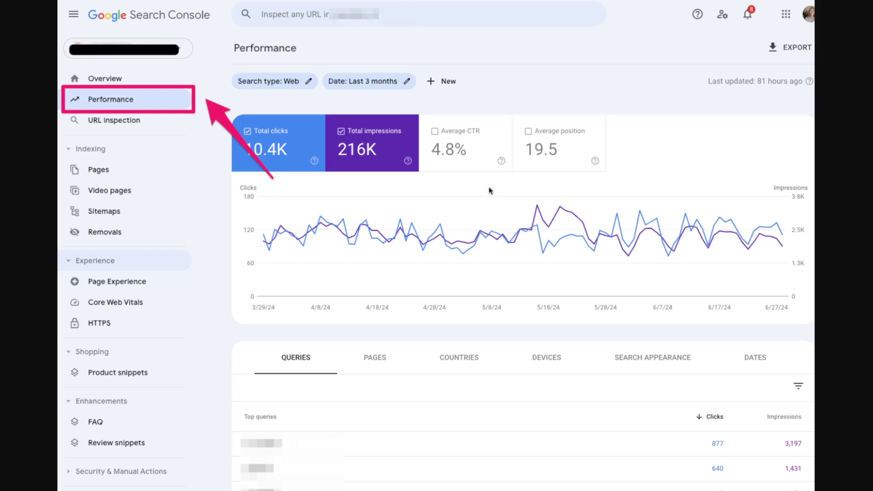
scroll(482, 194, "down", 1)
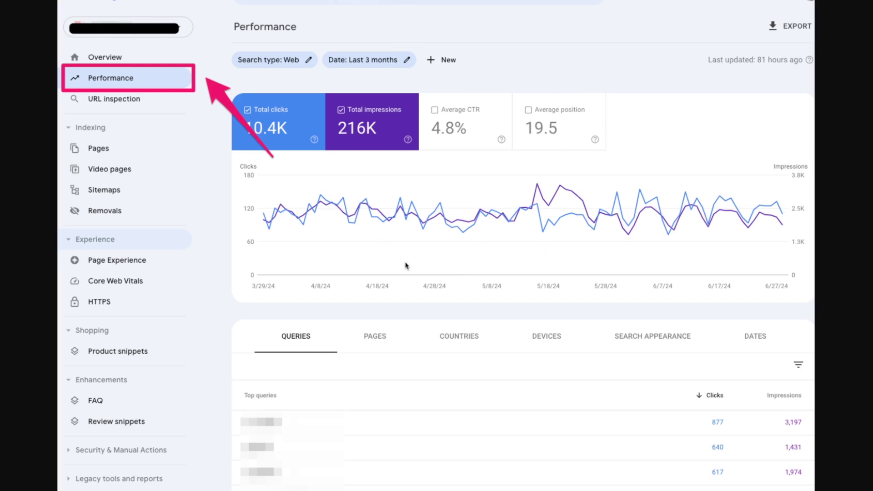
scroll(406, 265, "down", 3)
scroll(406, 265, "down", 1)
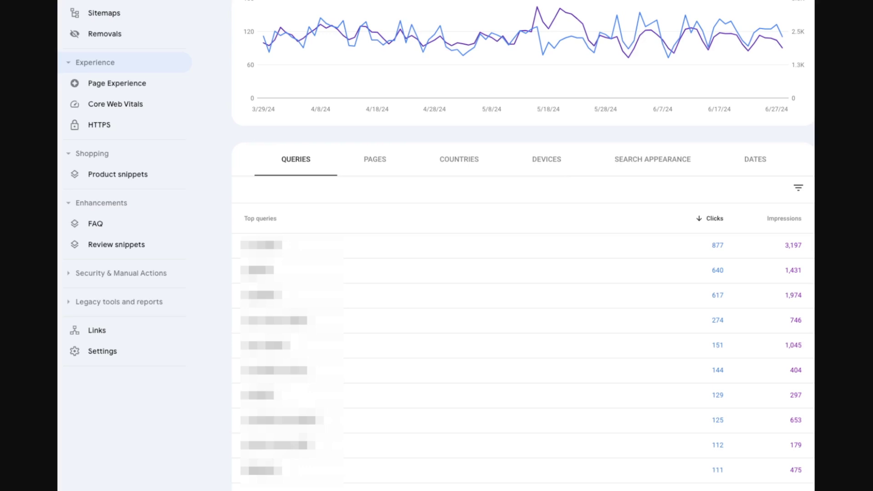
scroll(445, 277, "down", 1)
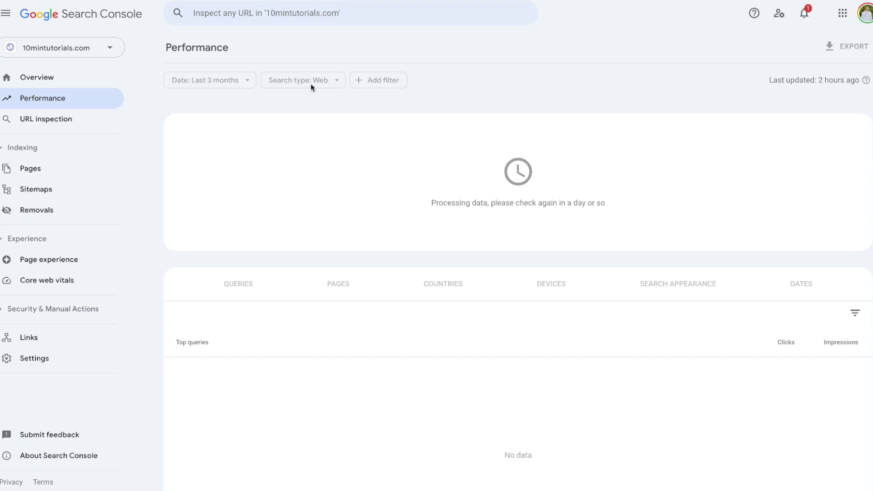
Step: Examine the URL Inspection result, including its page indexing, crawl and canonical details
left_click(82, 129)
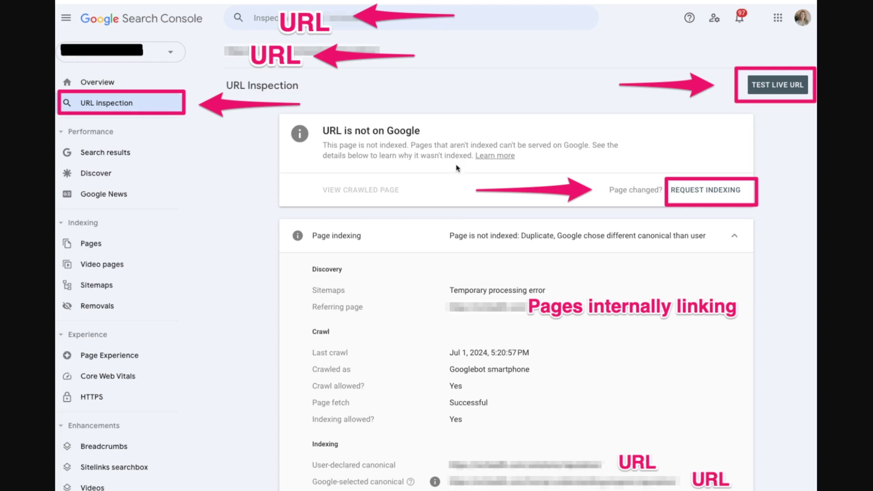
scroll(493, 265, "down", 1)
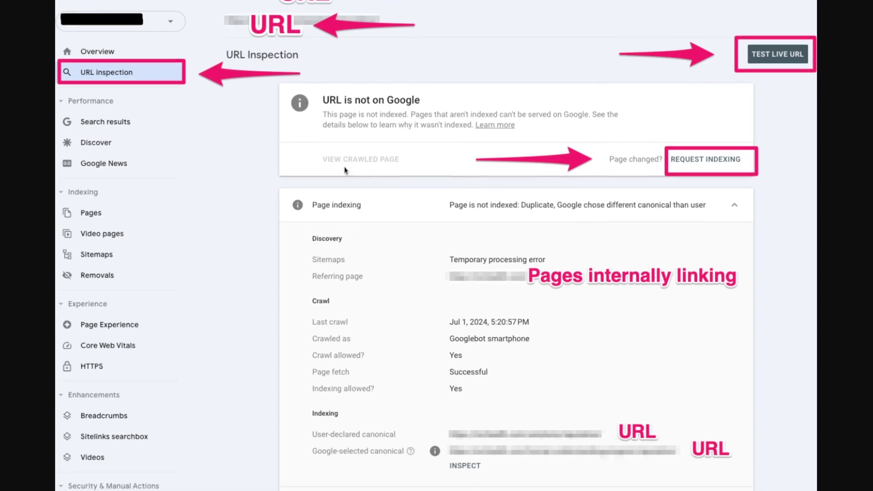
scroll(433, 369, "down", 1)
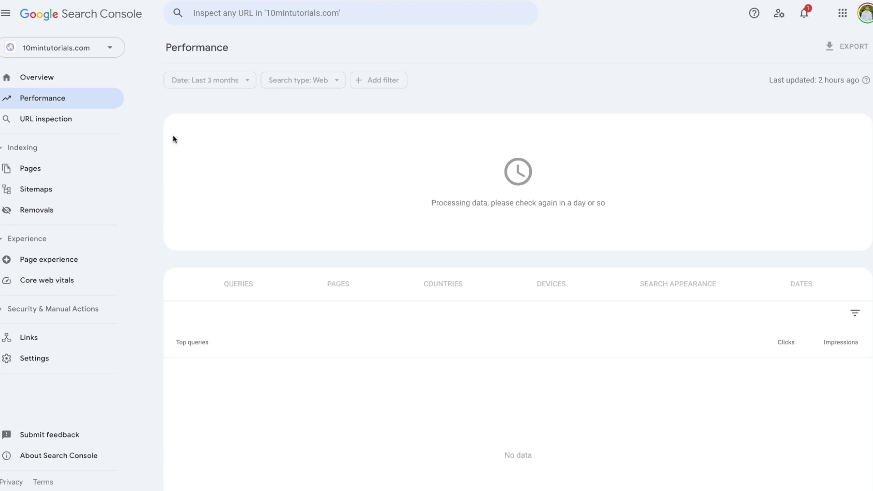
Step: Review the Page indexing report with the reasons pages aren't indexed, and open the Sitemaps page
left_click(46, 177)
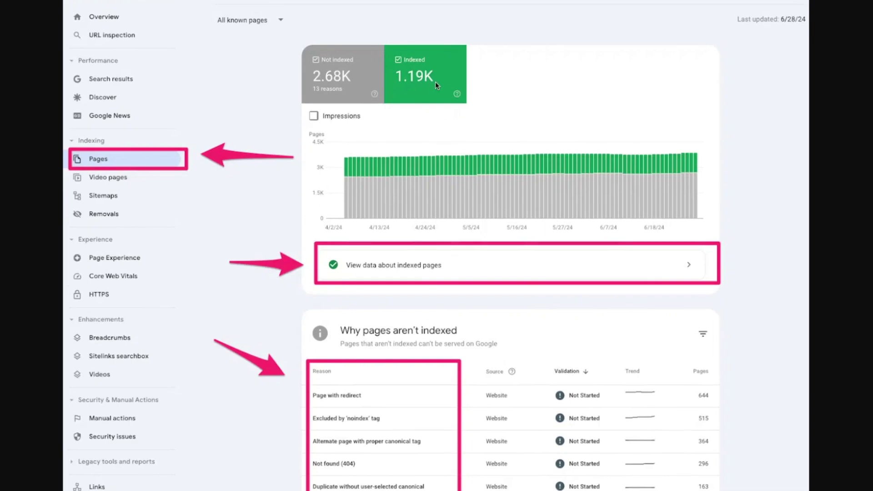
scroll(449, 210, "down", 2)
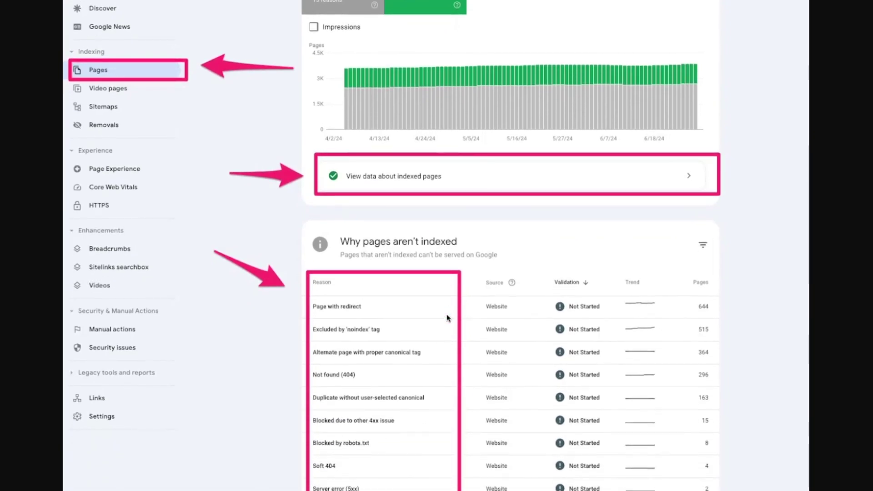
scroll(448, 318, "down", 1)
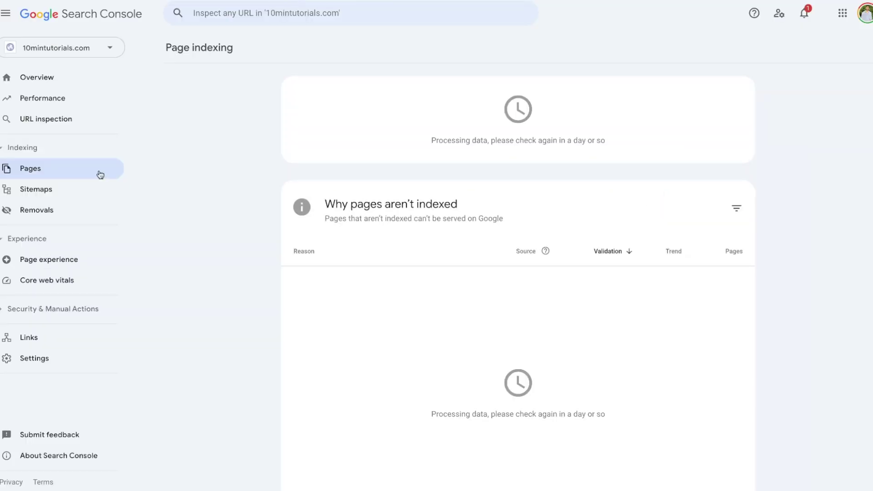
left_click(58, 199)
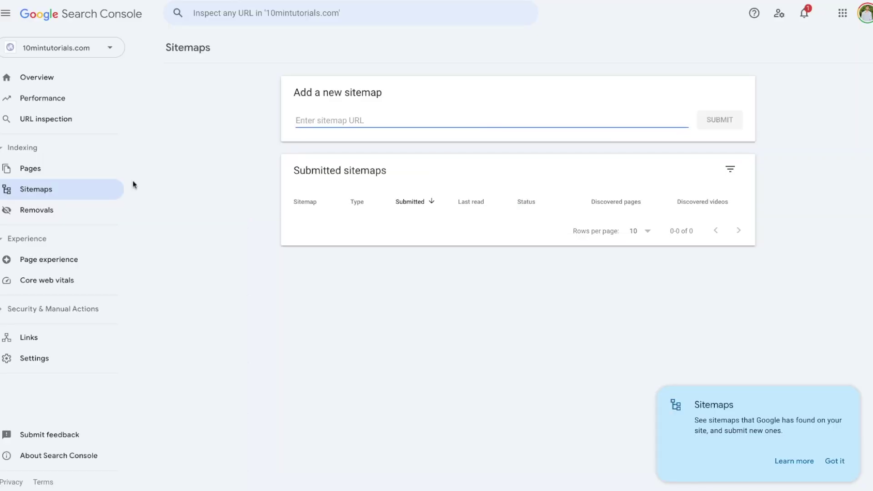
Step: View the new temporary URL removal request form in Removals and close it without submitting
left_click(50, 215)
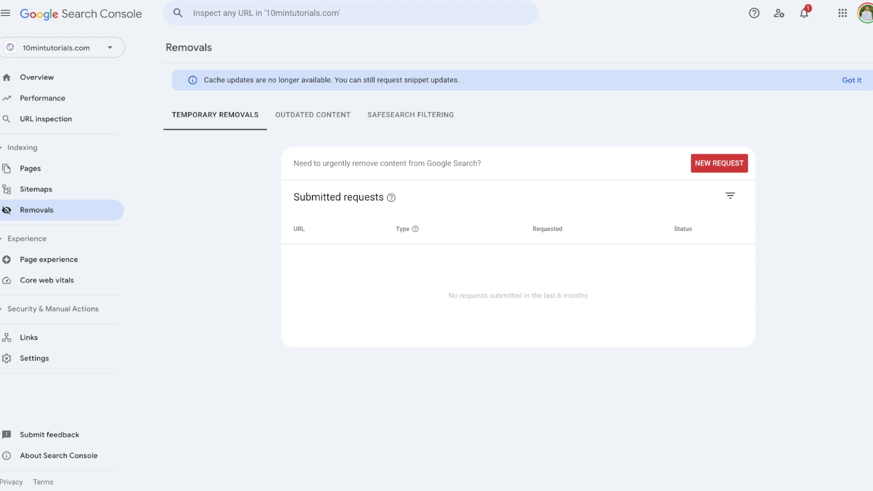
left_click(724, 166)
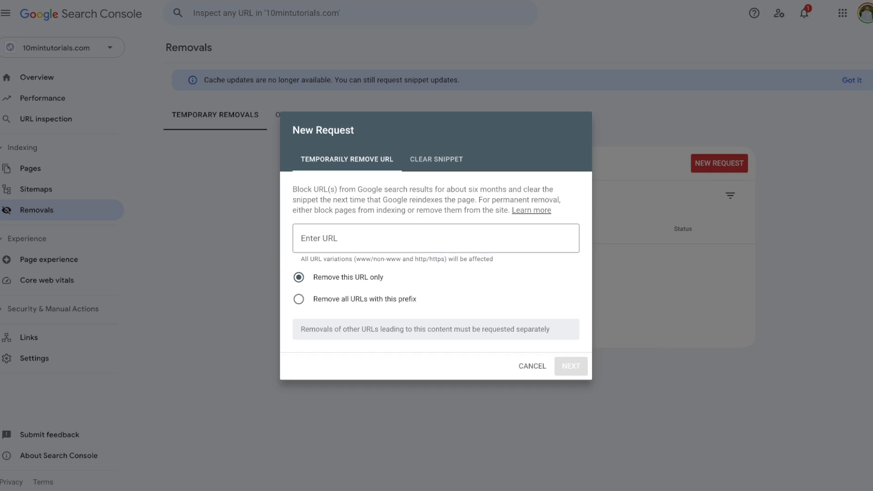
left_click(211, 215)
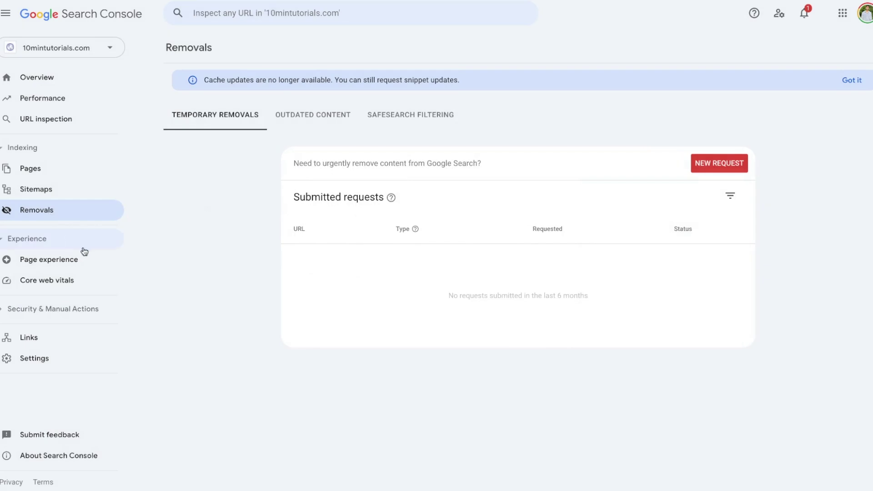
Step: Look through the Page experience, Core web vitals and Links reports
left_click(63, 264)
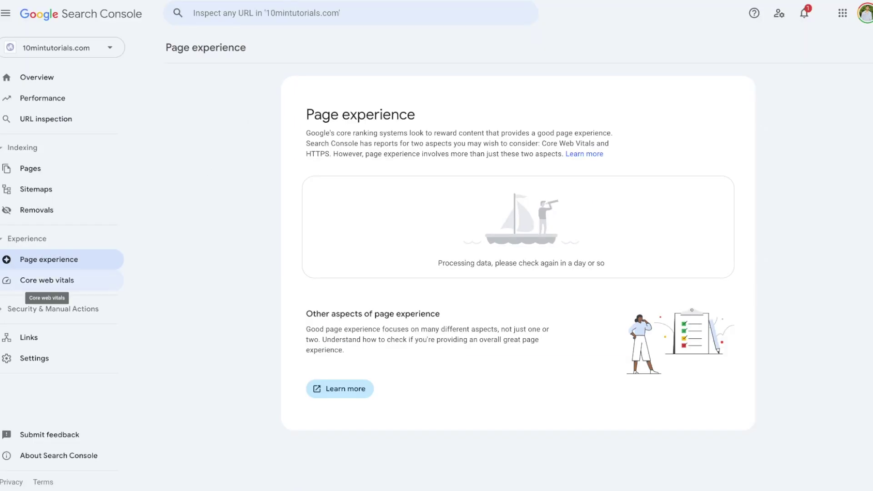
left_click(47, 280)
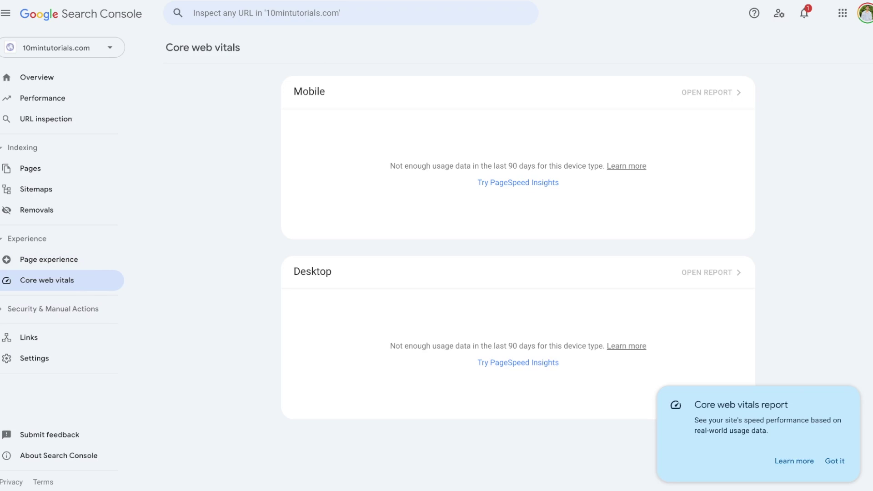
left_click(51, 345)
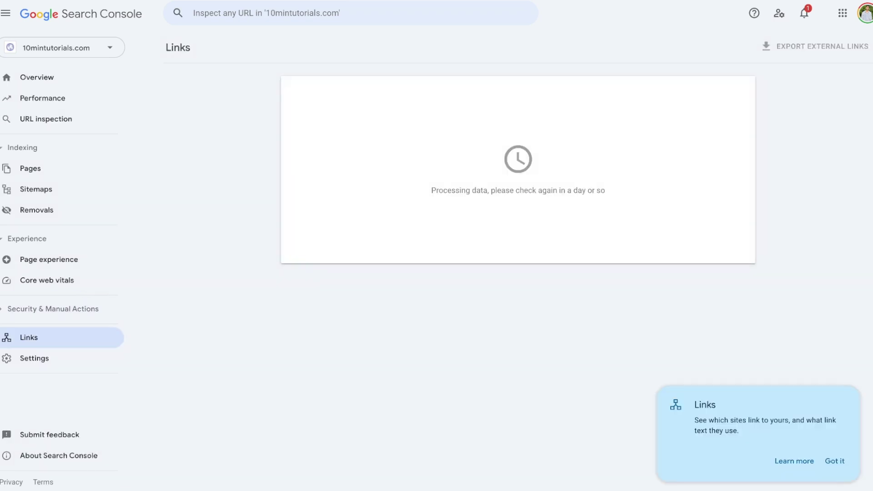